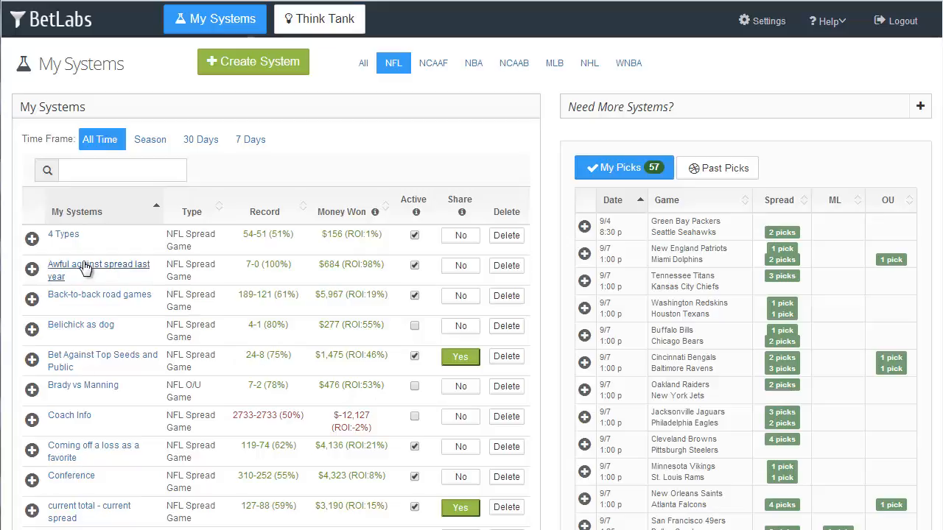
- View the details of the 4 Types system and the picks for the Green Bay Packers–Seattle Seahawks game, collapsing each one
click(31, 239)
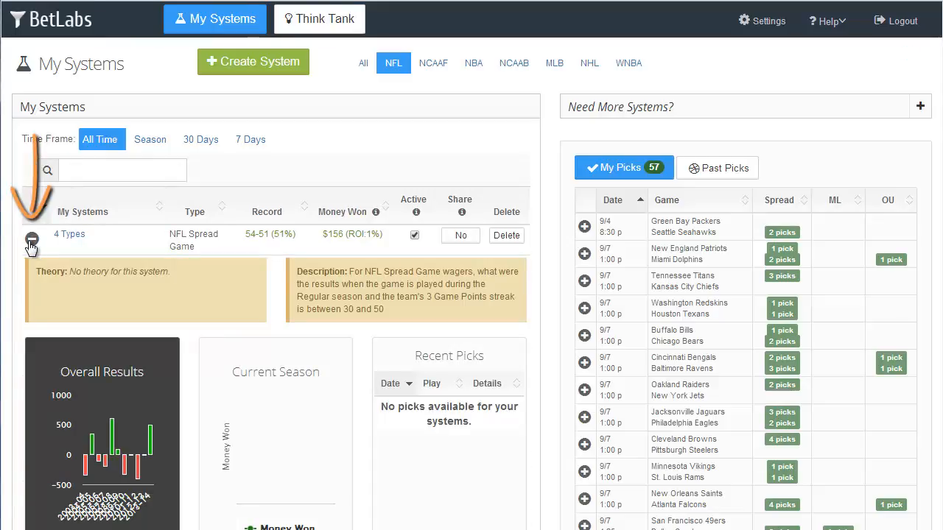
click(32, 241)
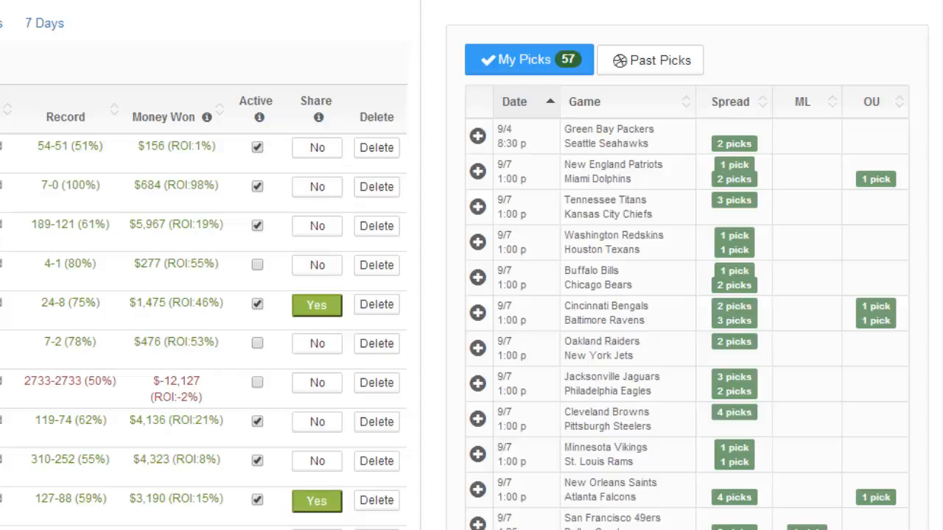
click(477, 137)
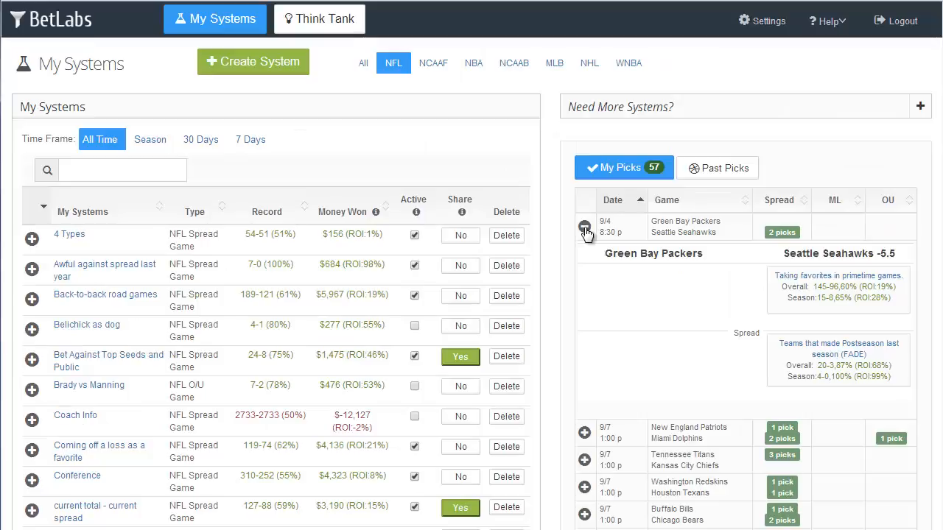
click(477, 137)
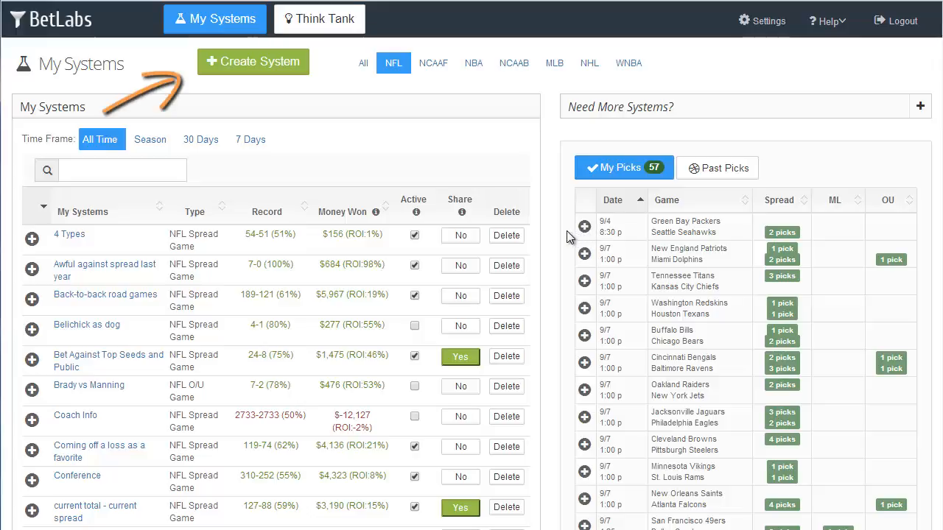
- Create a system named Getting Started for the NFL with bet type Spread and the full Game period
click(257, 62)
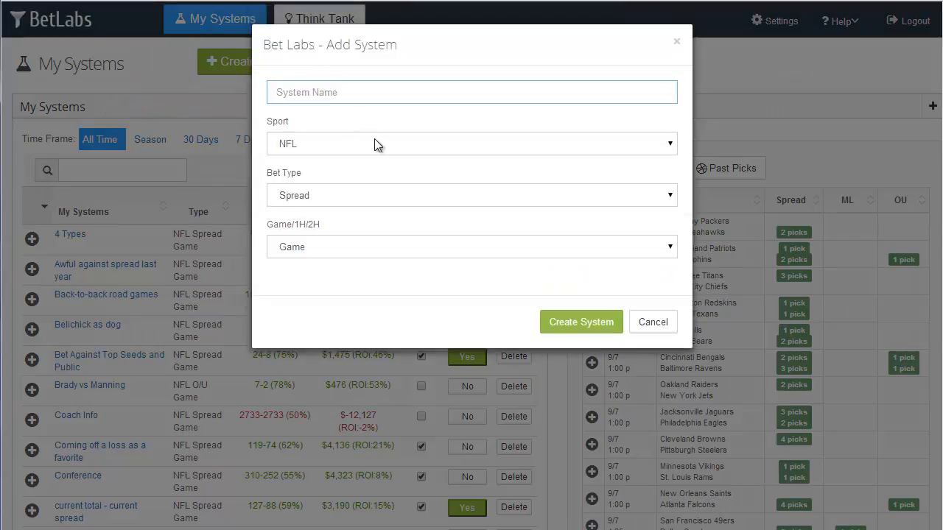
text(Getting Strarted)
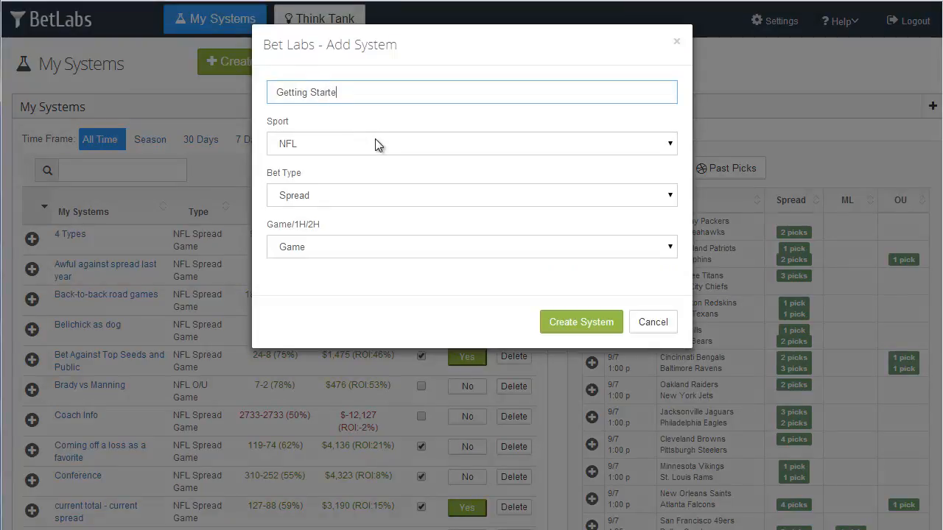
click(374, 143)
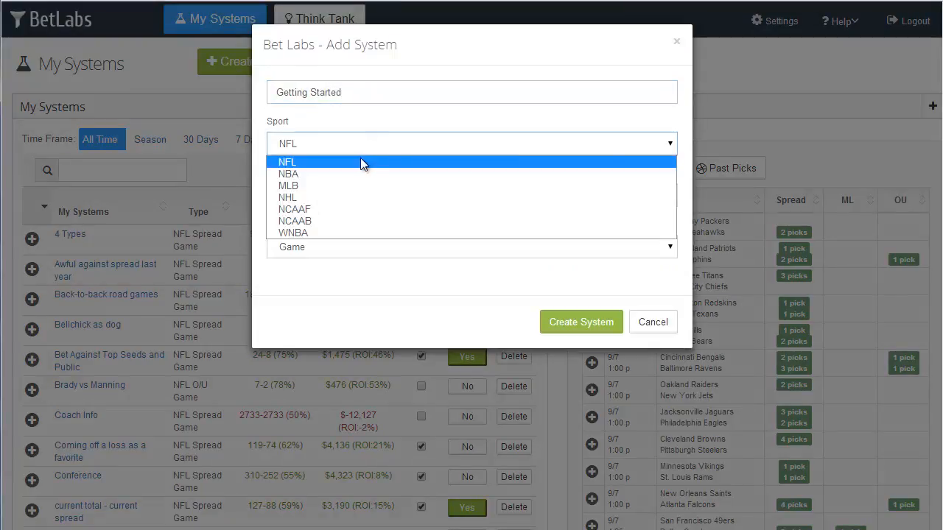
click(360, 158)
click(347, 197)
click(338, 211)
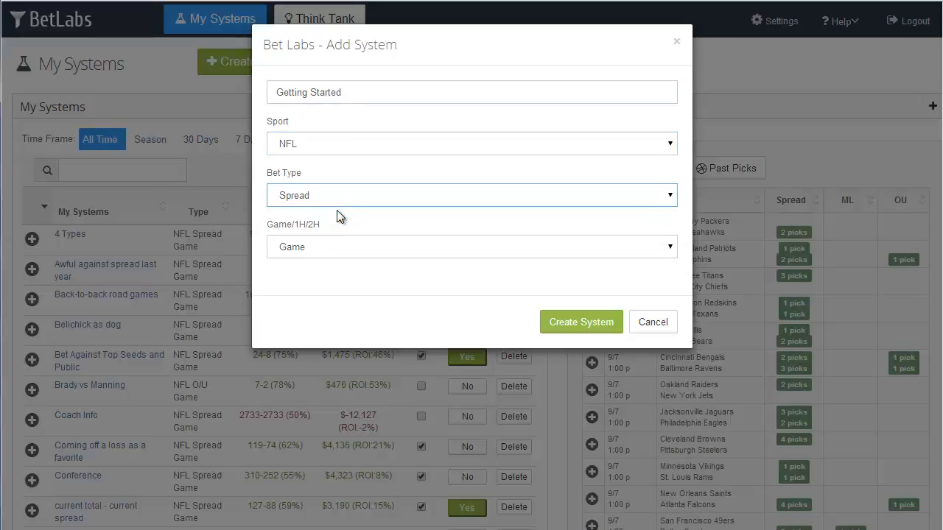
click(402, 250)
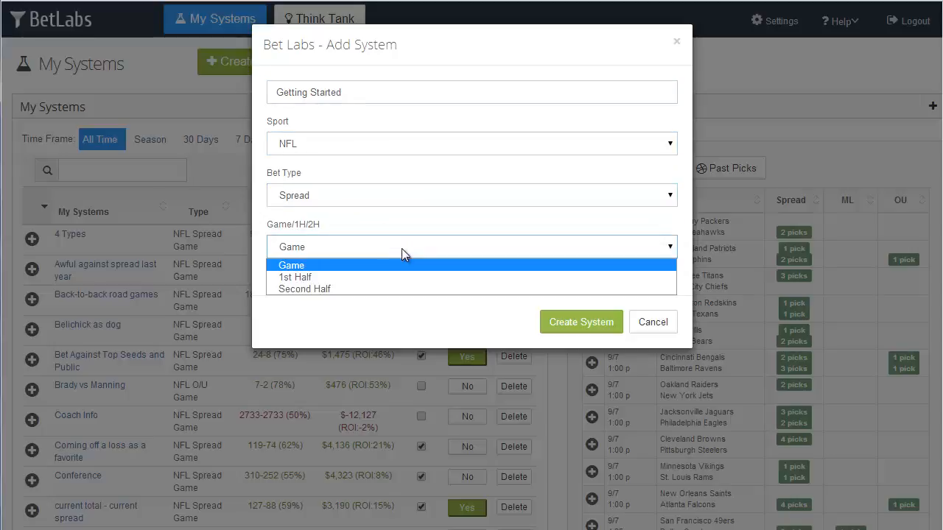
click(311, 267)
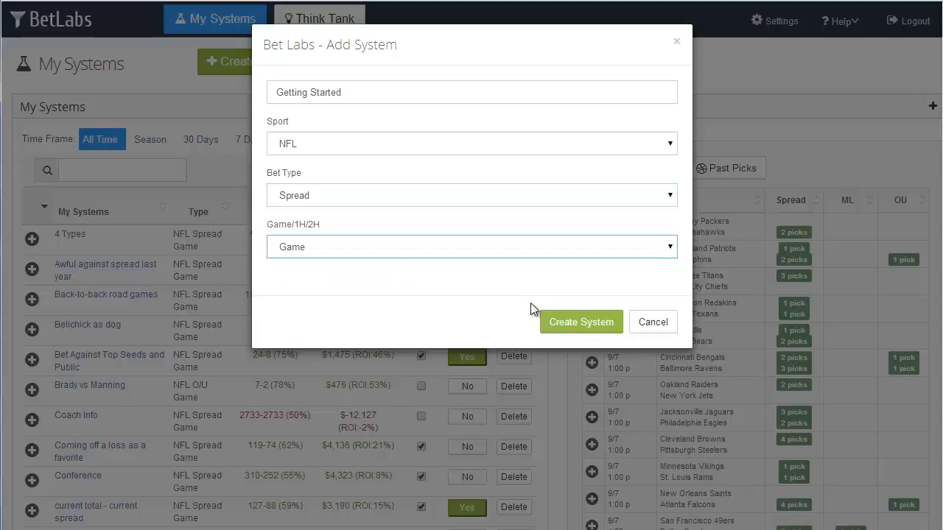
click(584, 325)
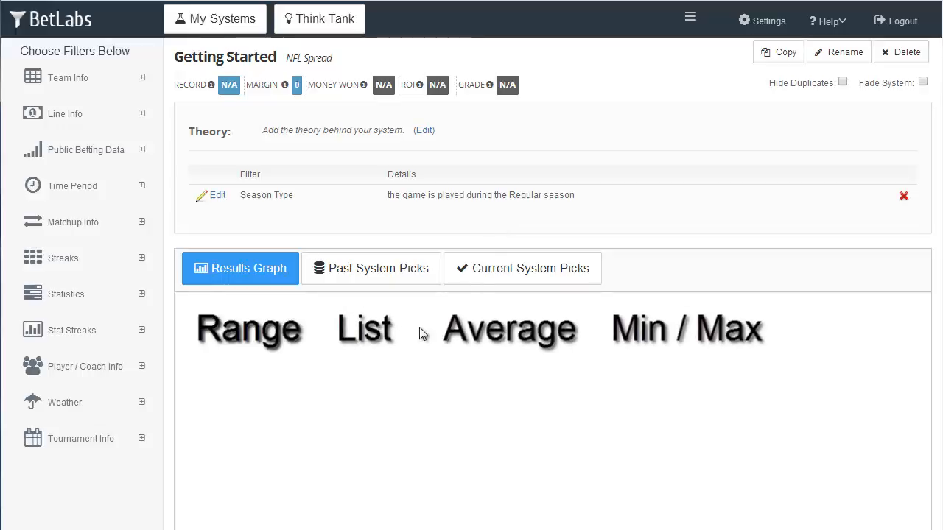
- Start a Spread Range filter from the line information filters and narrow its range to -17.2 through 12.3
click(75, 120)
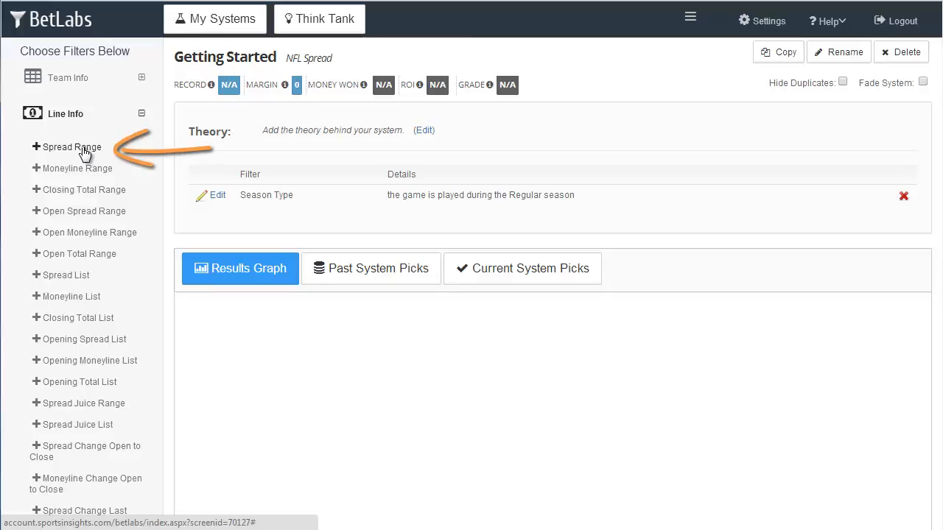
click(84, 149)
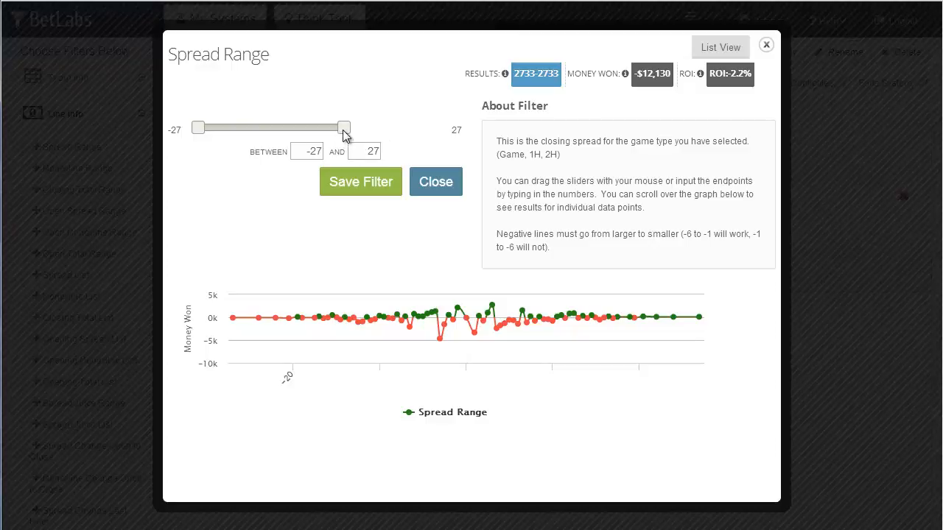
drag(344, 133, 304, 140)
drag(200, 135, 228, 137)
- Set the spread range between 7 and 21, and widen its lower limit to -27
drag(299, 151, 423, 158)
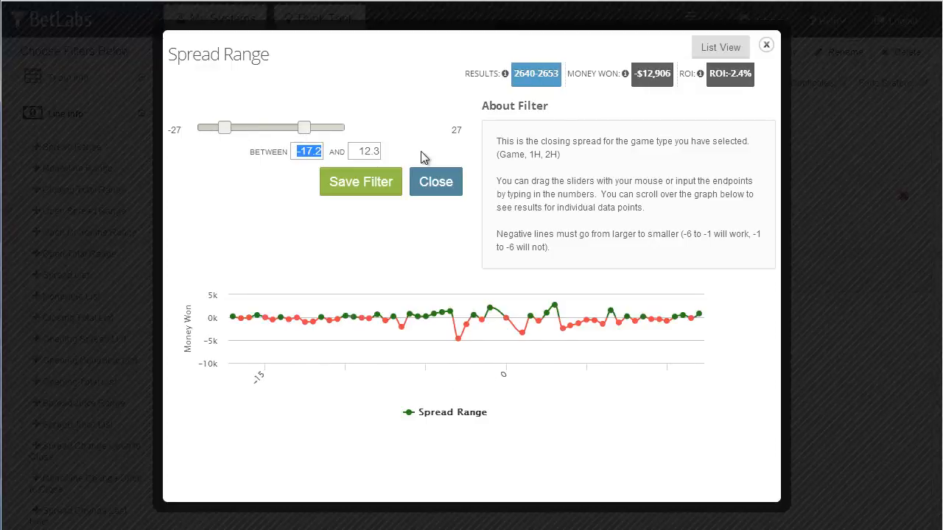
key(BackSpace)
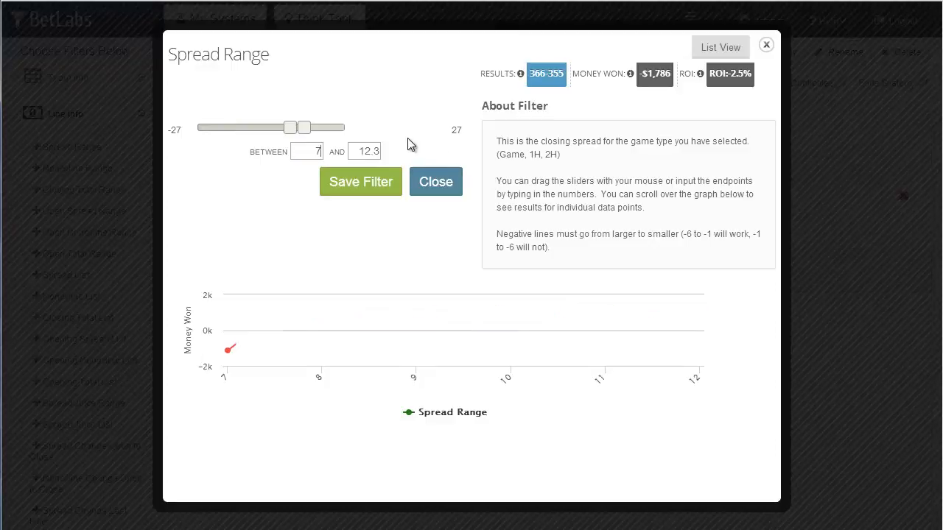
key(Tab)
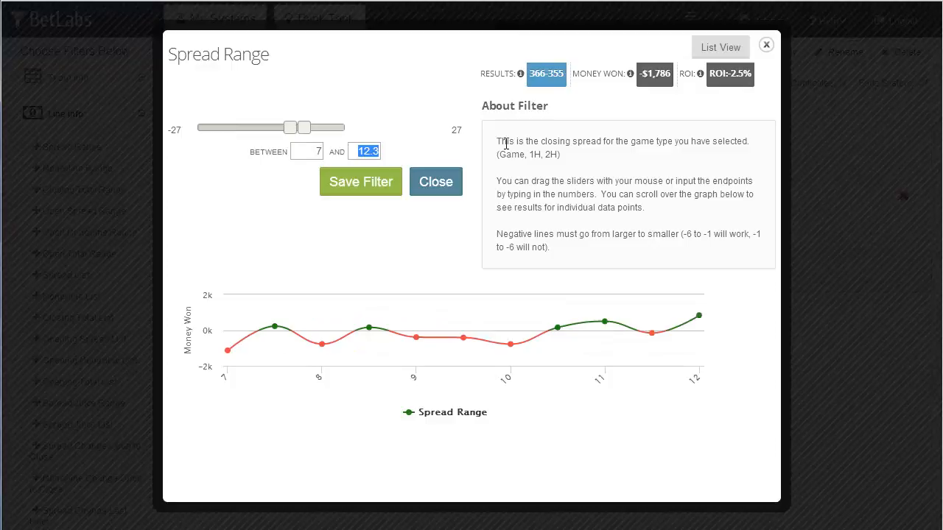
text(21)
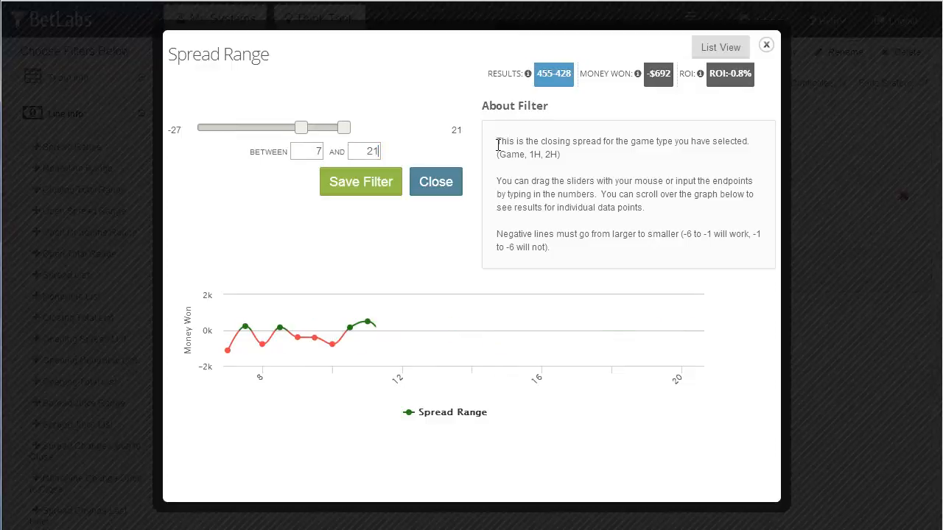
drag(301, 129, 193, 143)
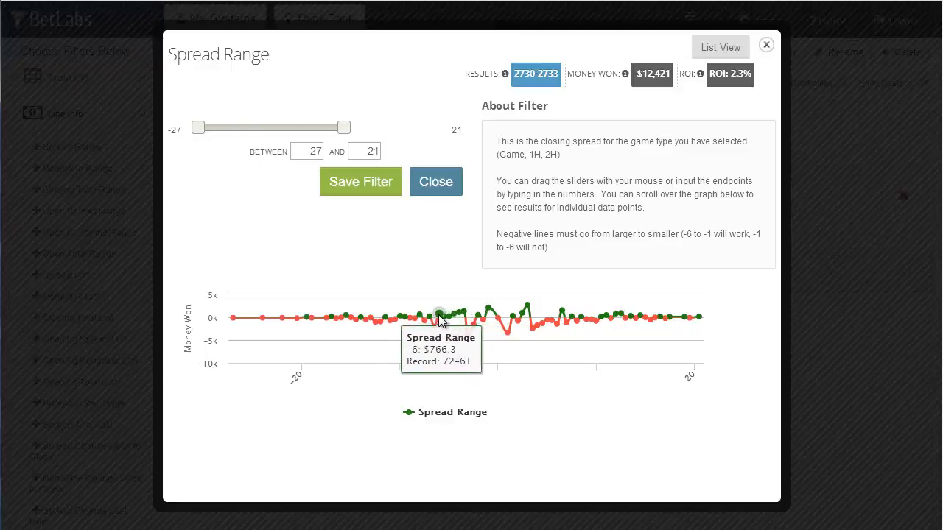
- Set the spread range between -6 and -3.5 and save the filter to the system
drag(304, 153, 367, 146)
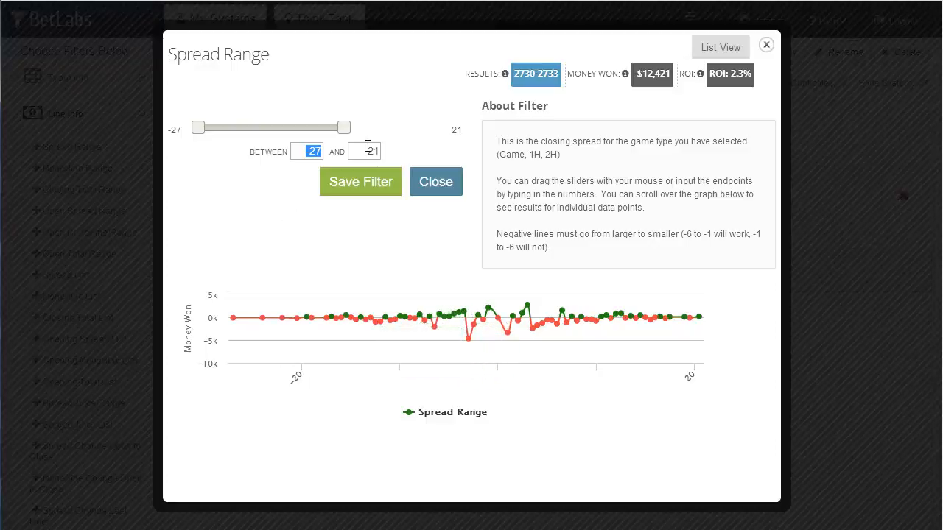
key(BackSpace)
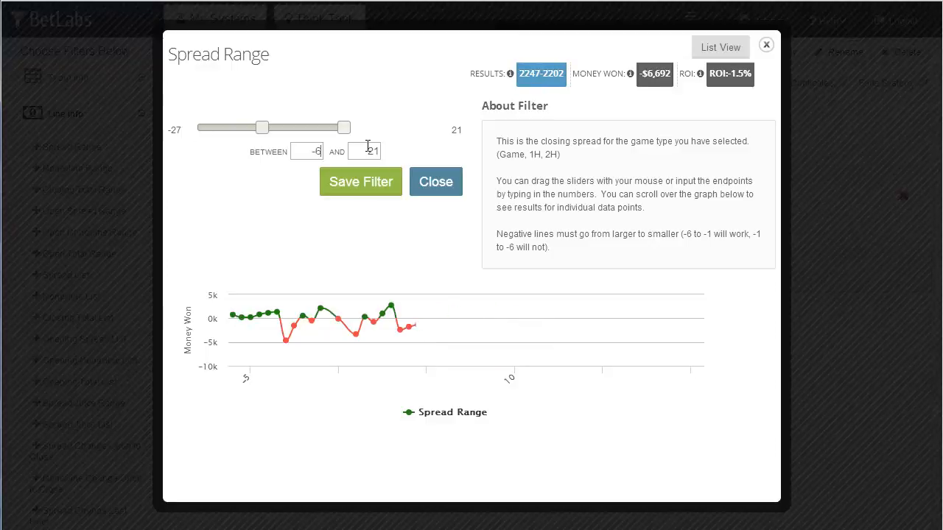
drag(367, 152, 469, 135)
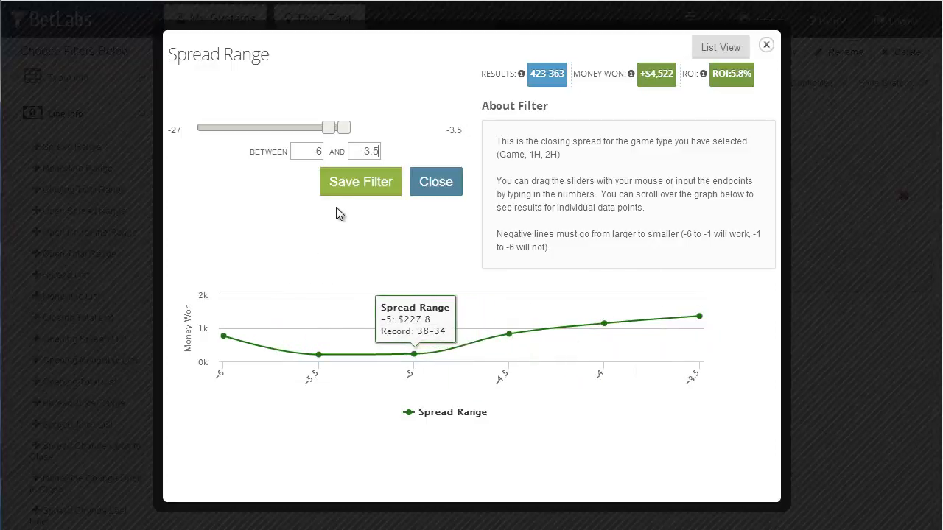
click(354, 184)
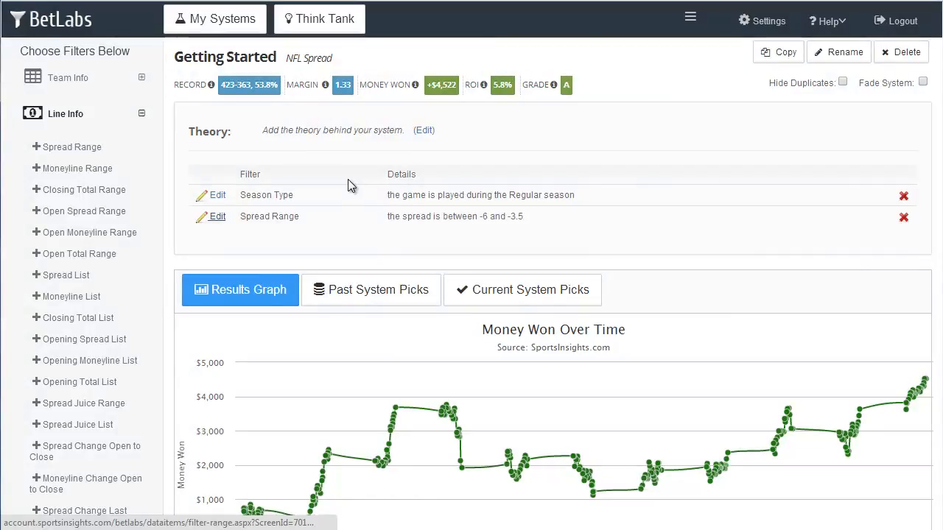
- Delete the Spread Range filter from the system and start a Spread List filter
click(905, 220)
click(667, 110)
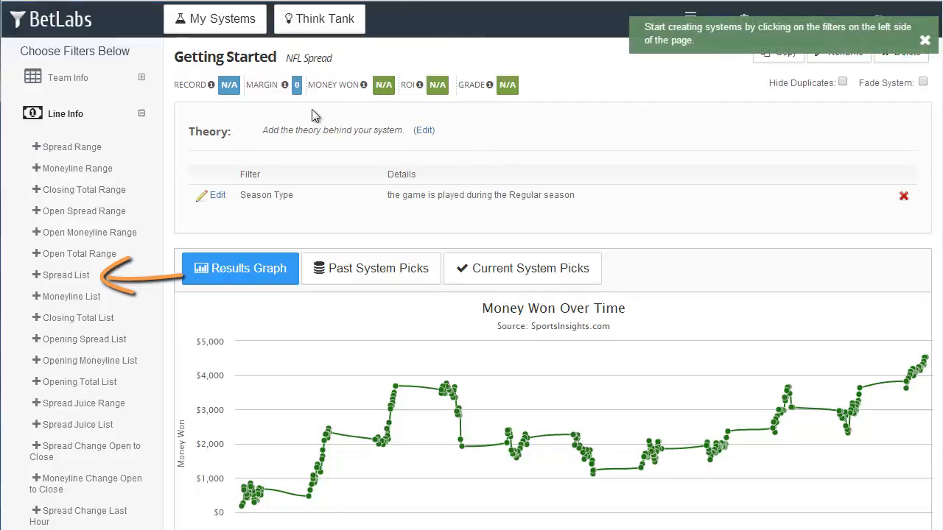
click(59, 277)
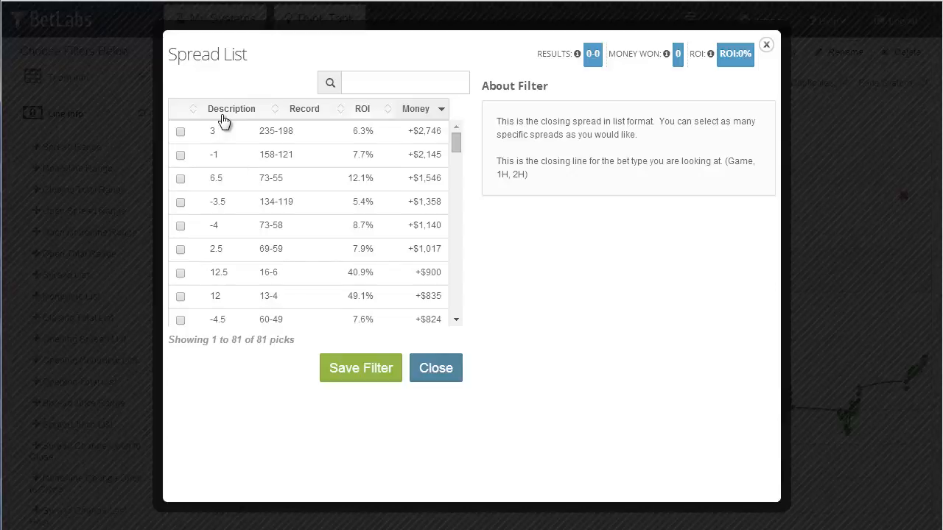
- Select the spread of 3 and sort the spread list by description in descending order
click(181, 131)
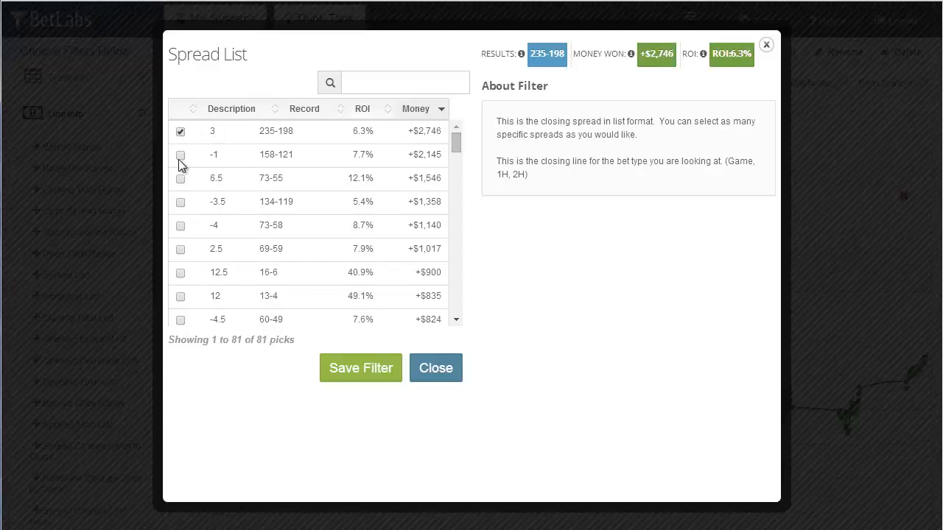
click(243, 112)
click(244, 112)
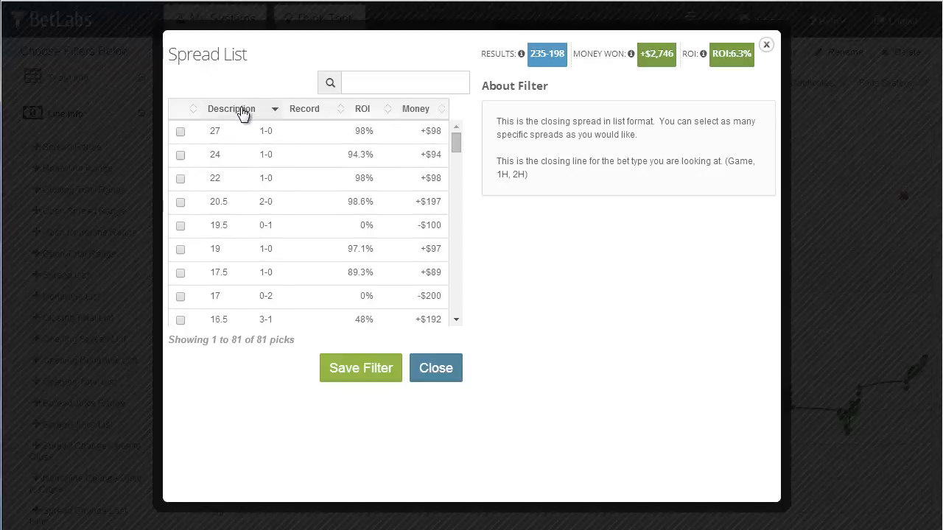
scroll(206, 221, down, 8)
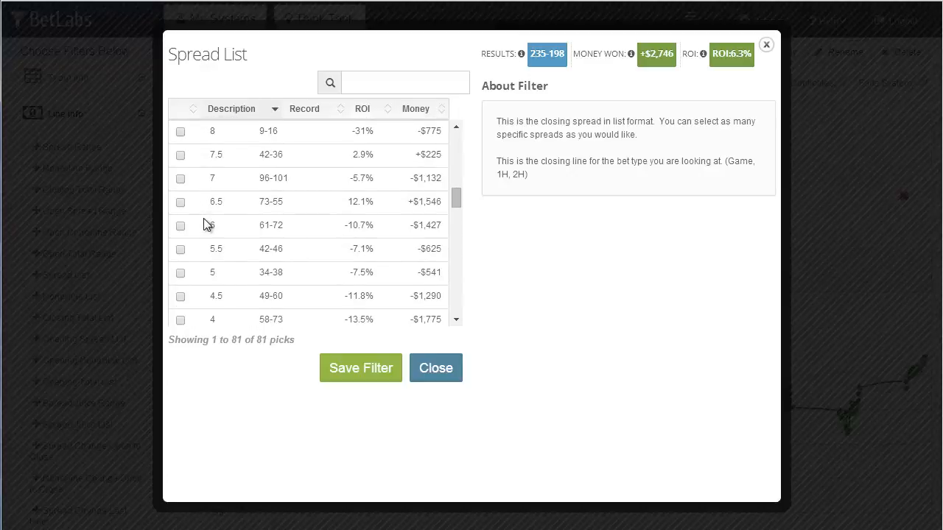
scroll(206, 225, down, 3)
click(180, 219)
click(180, 220)
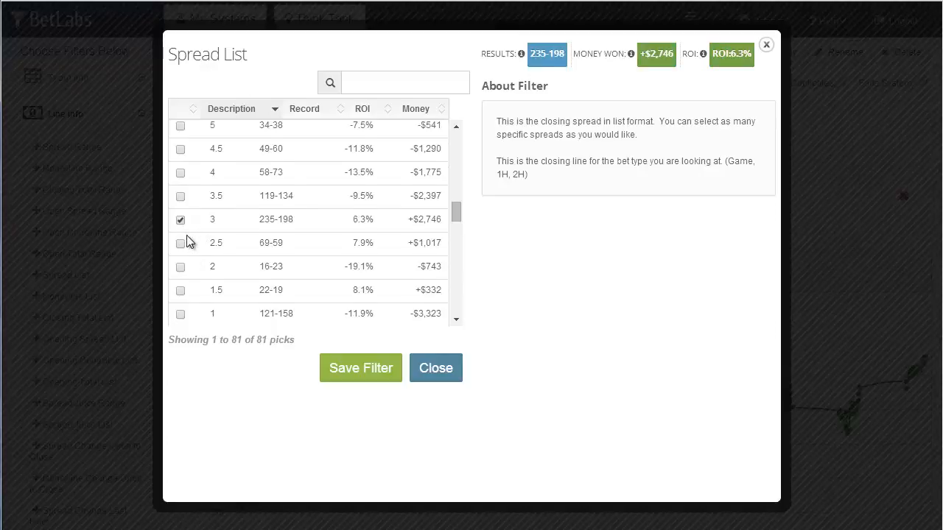
- Add the spreads 7, 10 and 14 to the selection and save the Spread List filter
scroll(188, 243, up, 3)
click(179, 182)
scroll(184, 205, up, 3)
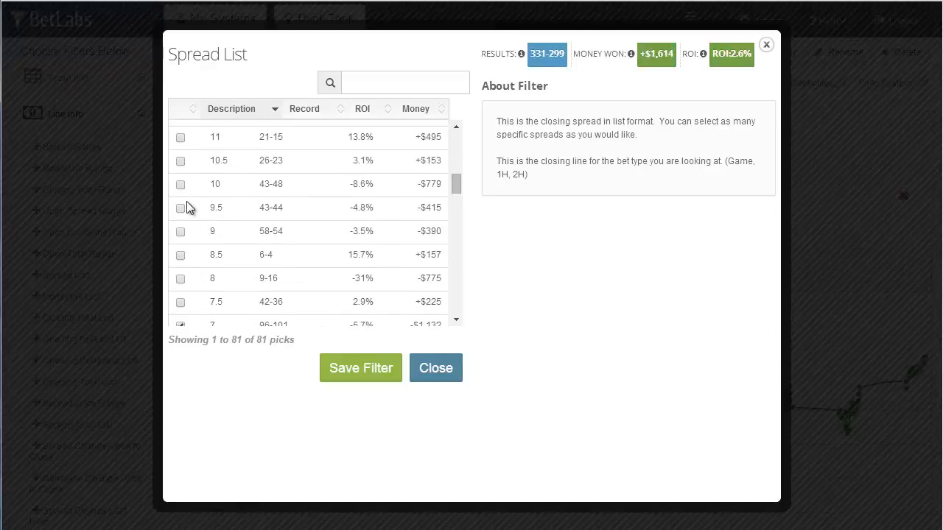
click(180, 185)
scroll(182, 203, up, 3)
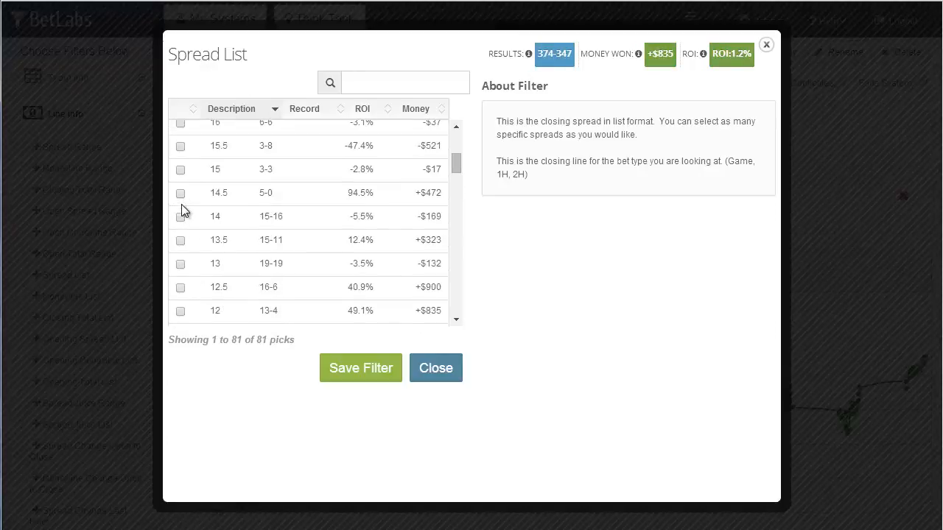
click(180, 218)
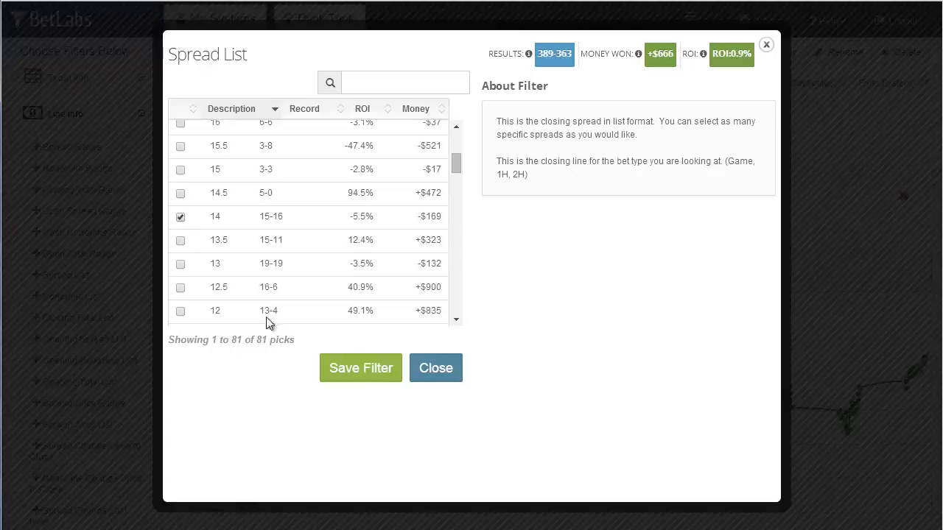
click(361, 368)
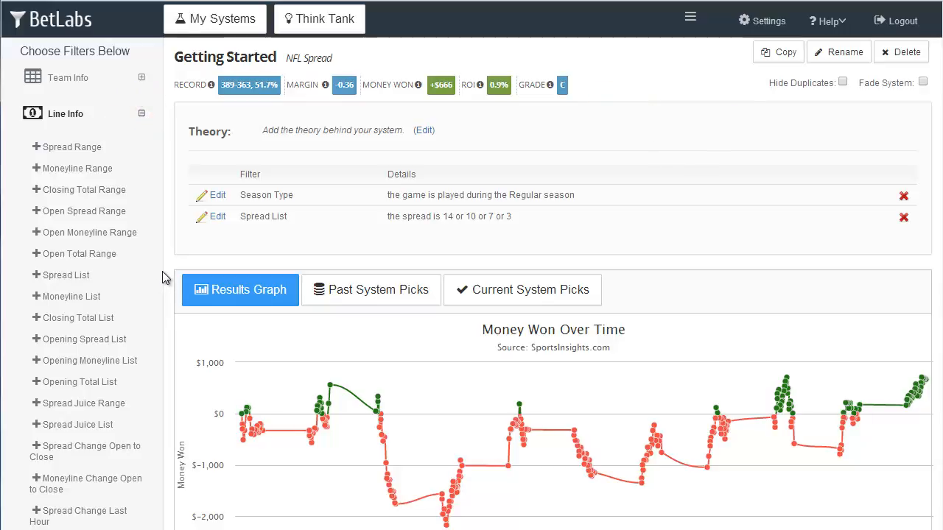
- Delete the Spread List filter from the system and collapse the Line Info filter category
click(904, 219)
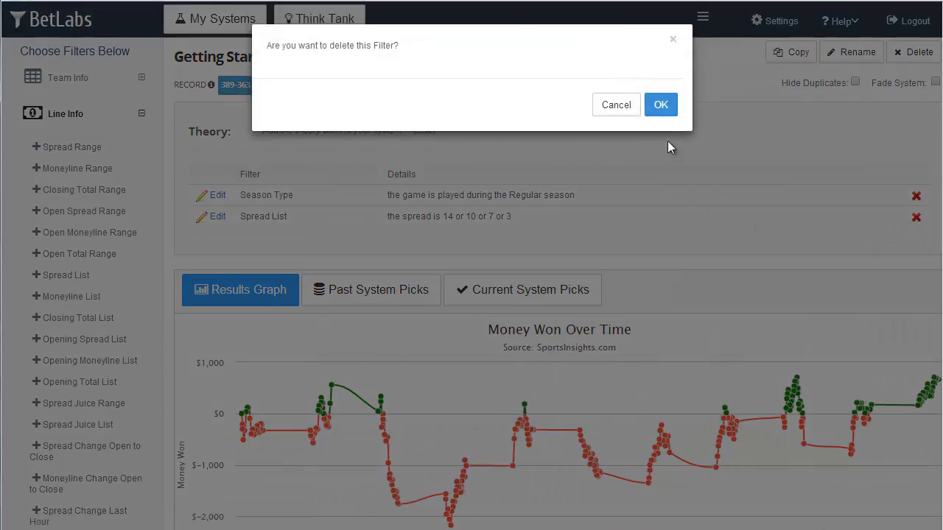
click(660, 106)
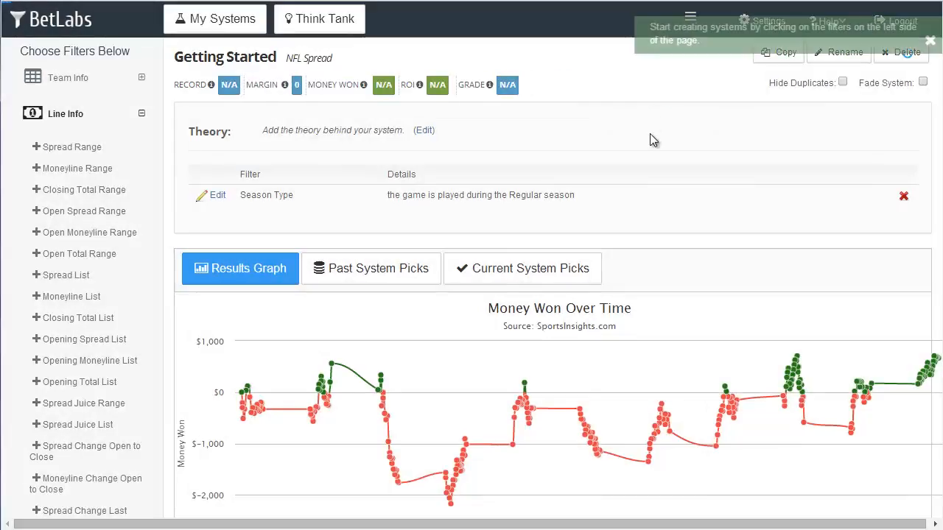
click(71, 118)
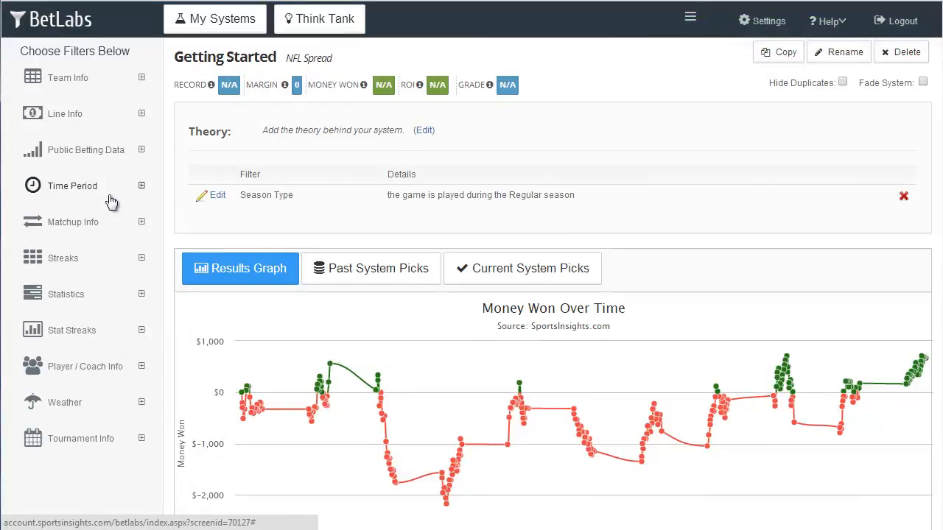
- Try a Recent Score Margin Avg streak filter over 5 games with a minimum of 10, and close it without saving
click(92, 262)
scroll(95, 262, down, 3)
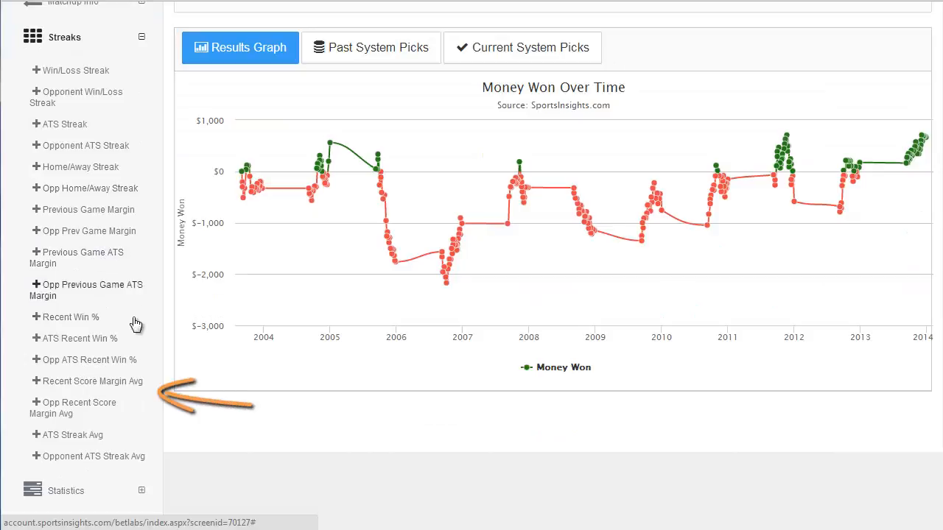
click(106, 388)
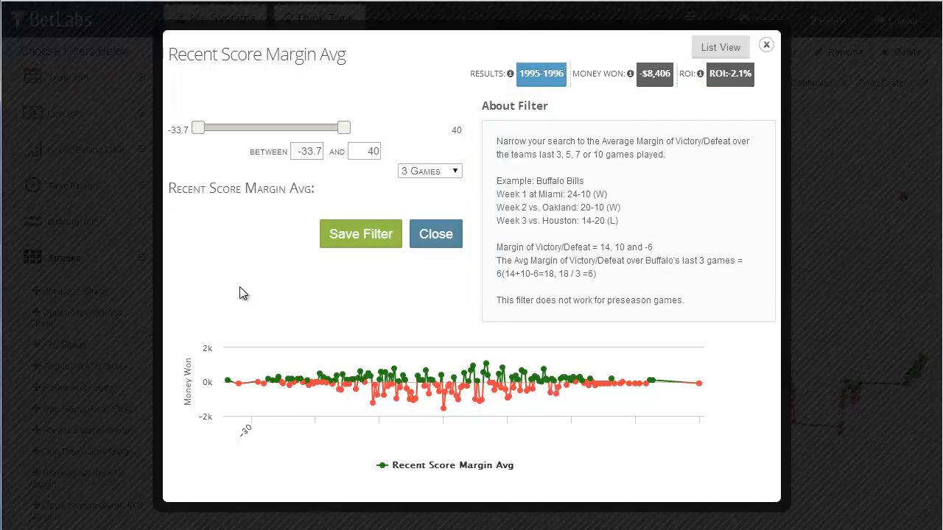
click(455, 173)
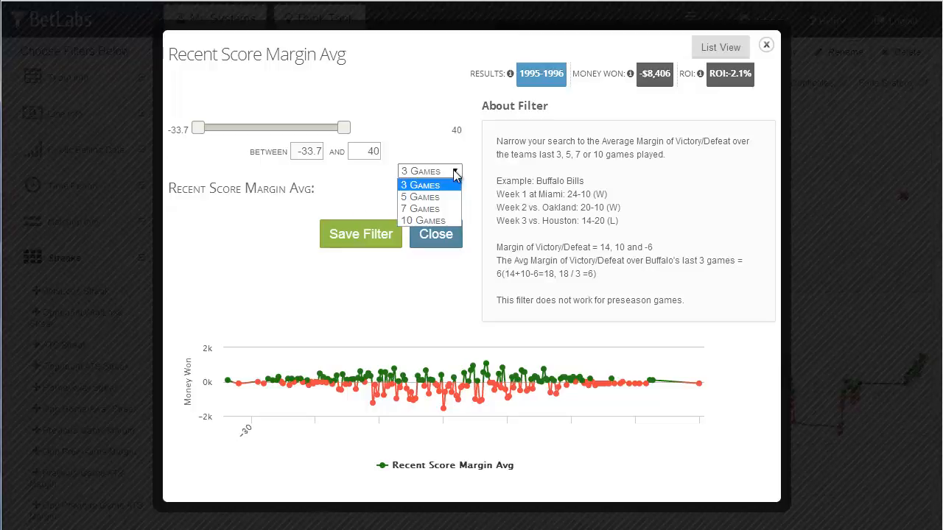
click(421, 198)
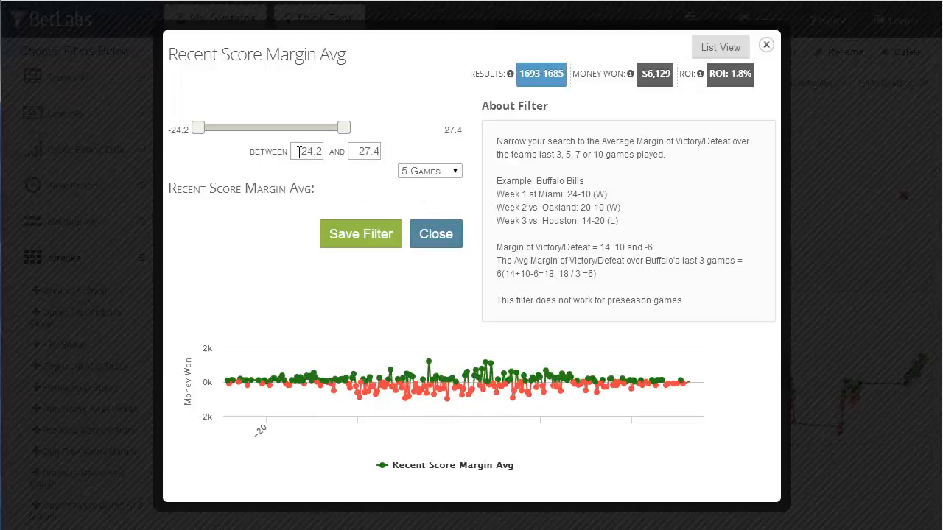
drag(299, 152, 353, 151)
text(10)
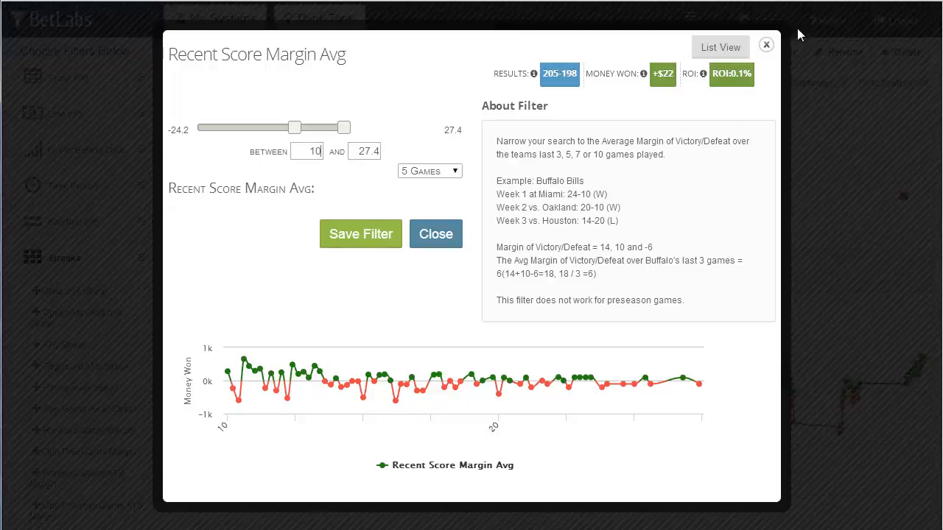
click(767, 46)
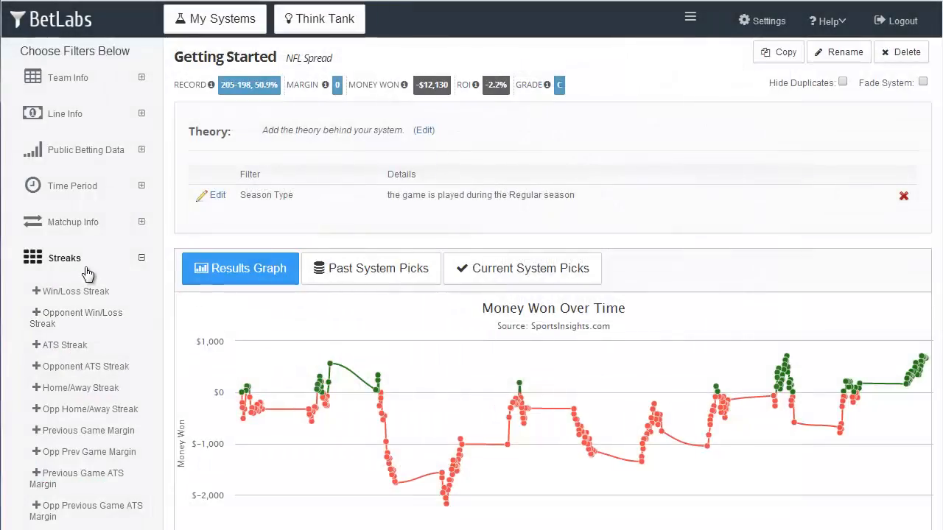
click(78, 266)
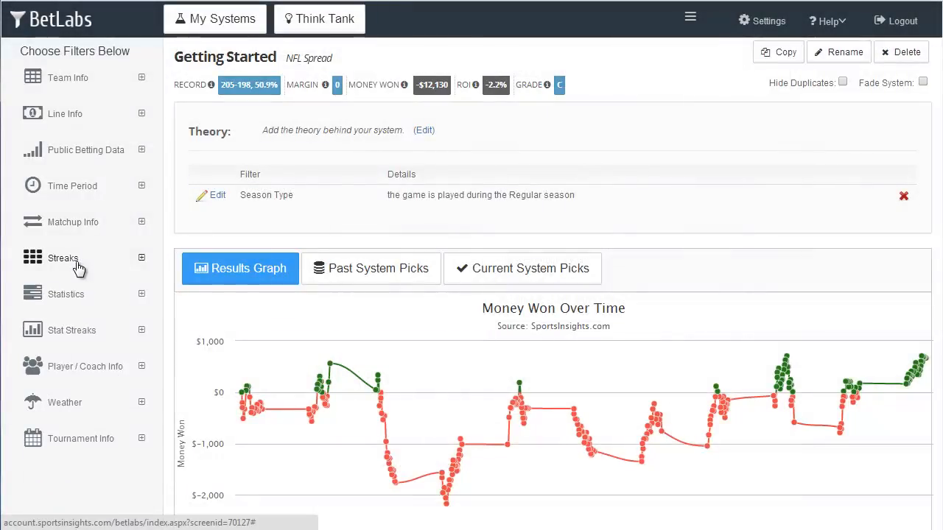
- Try an Offensive Points Streak filter of 30 to 45 points over 3 games, and close it without saving
click(86, 333)
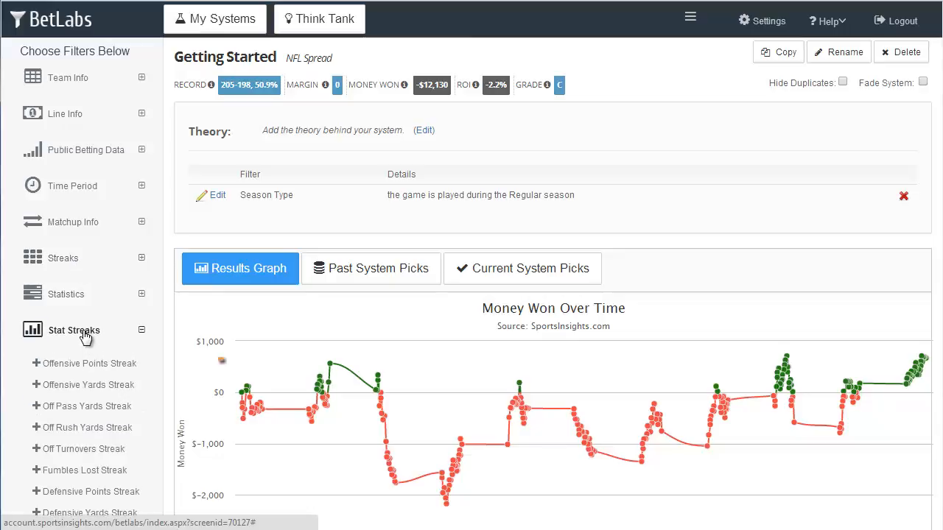
click(92, 369)
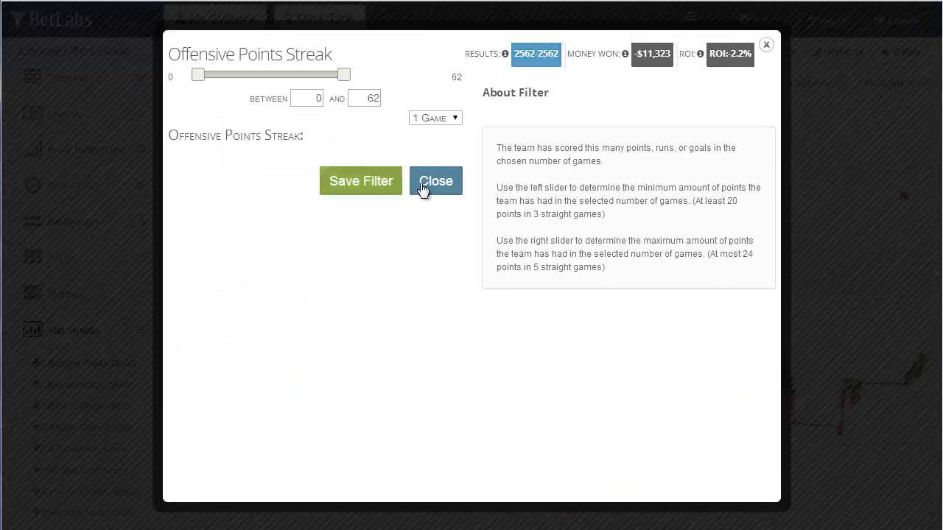
click(453, 119)
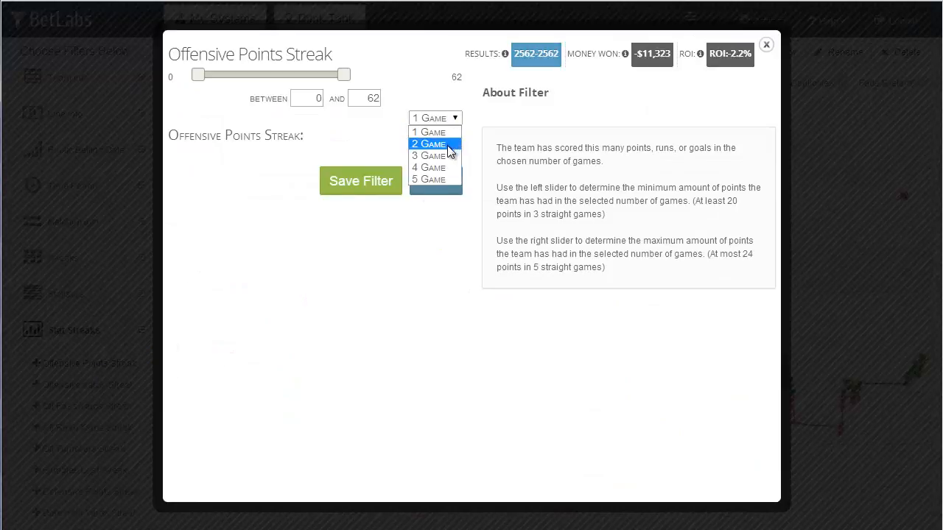
click(442, 156)
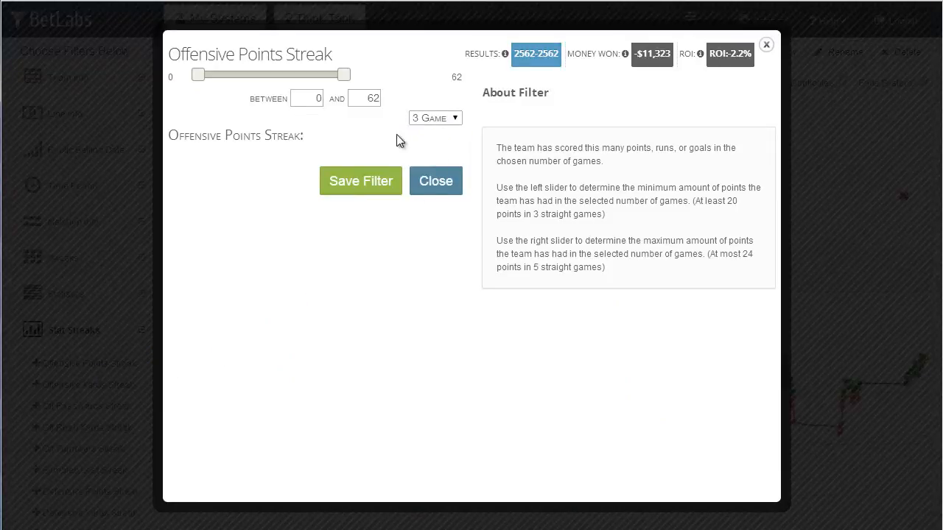
double_click(306, 99)
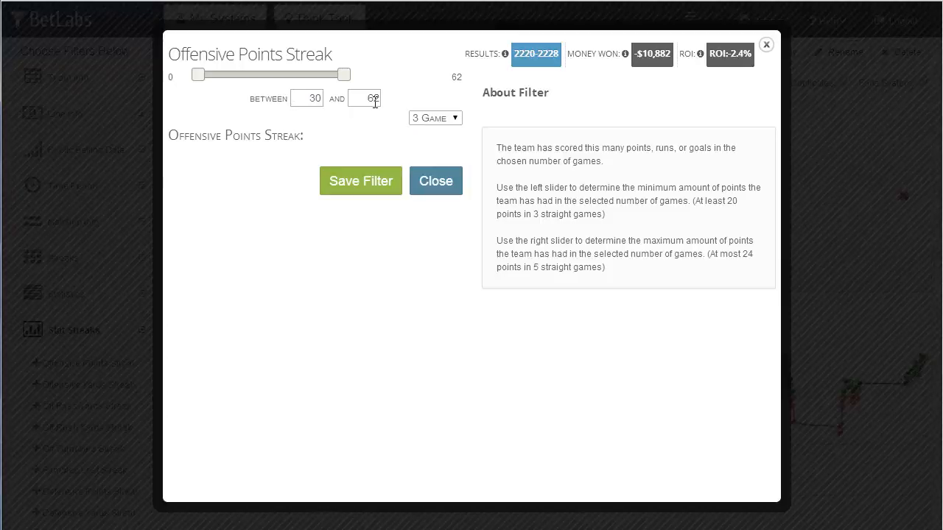
key(Tab)
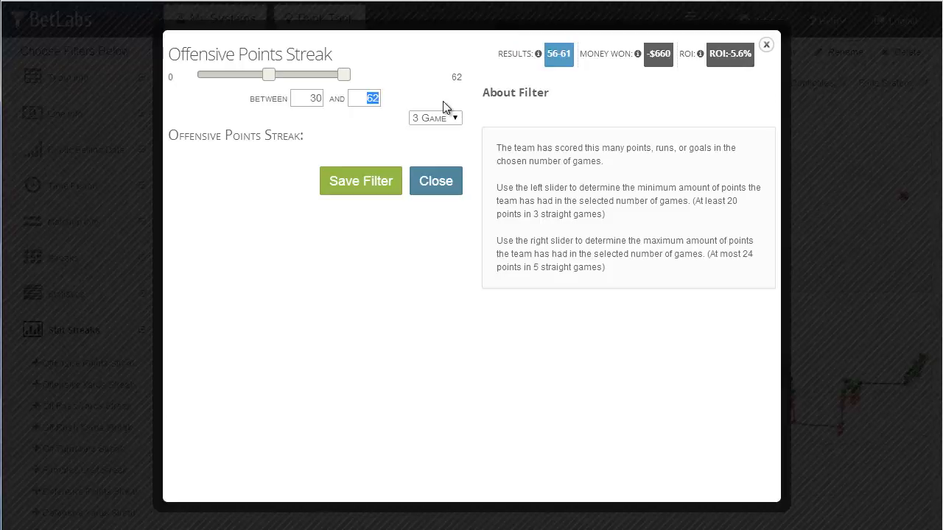
text(45)
key(Tab)
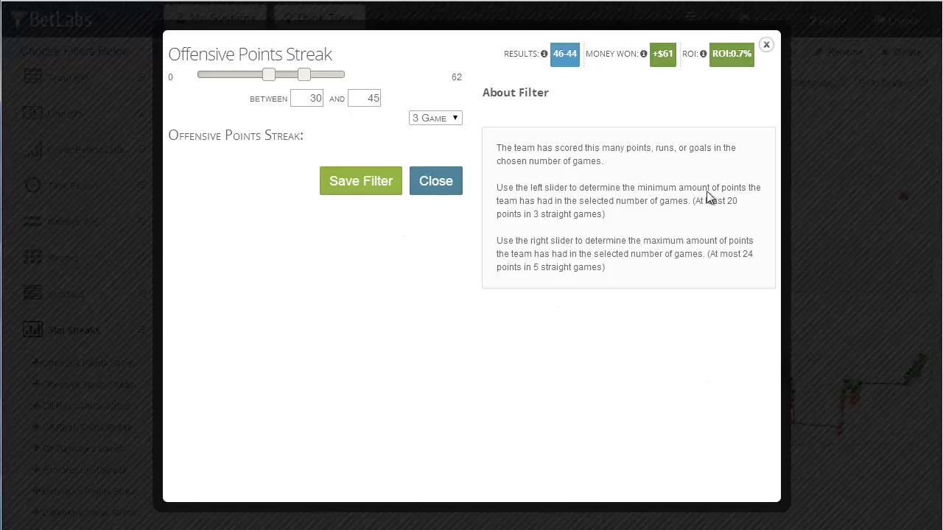
click(451, 187)
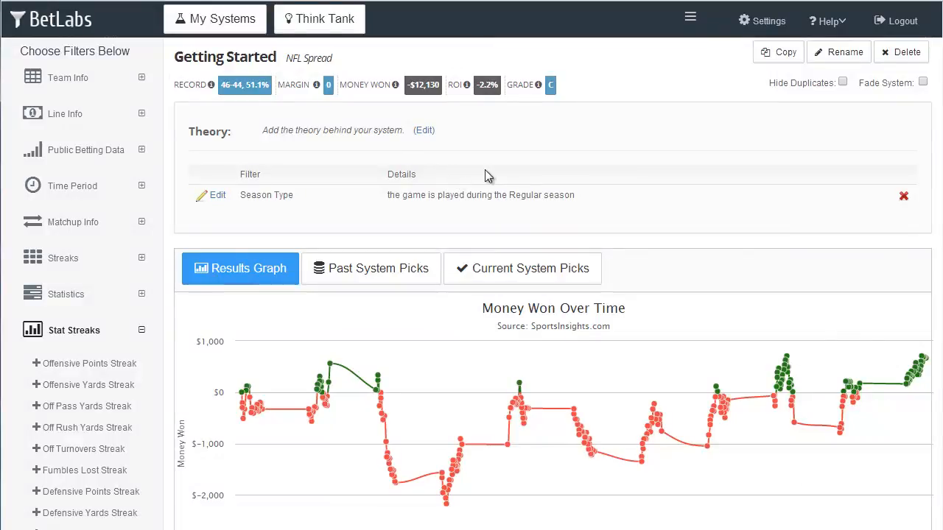
- Look through the filters offered under Public Betting Data, Time Period and Matchup Info
click(112, 152)
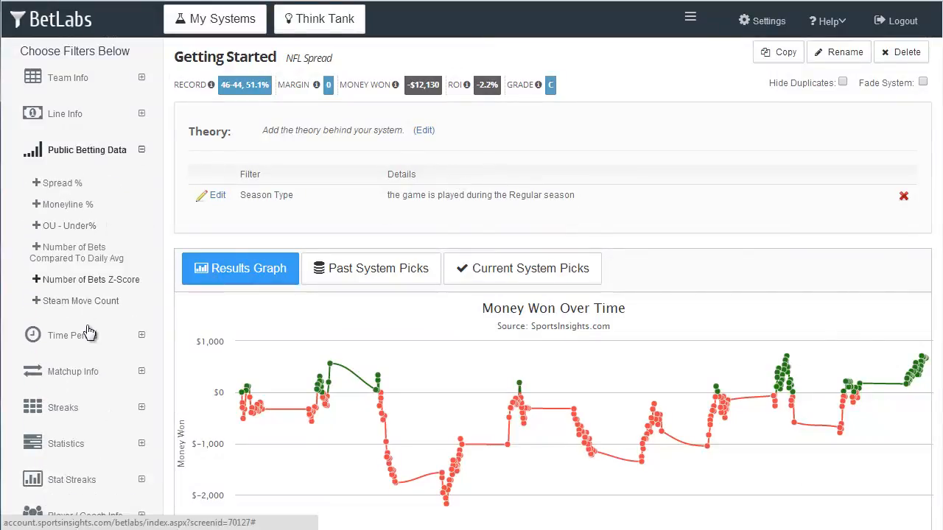
click(90, 331)
scroll(95, 332, down, 3)
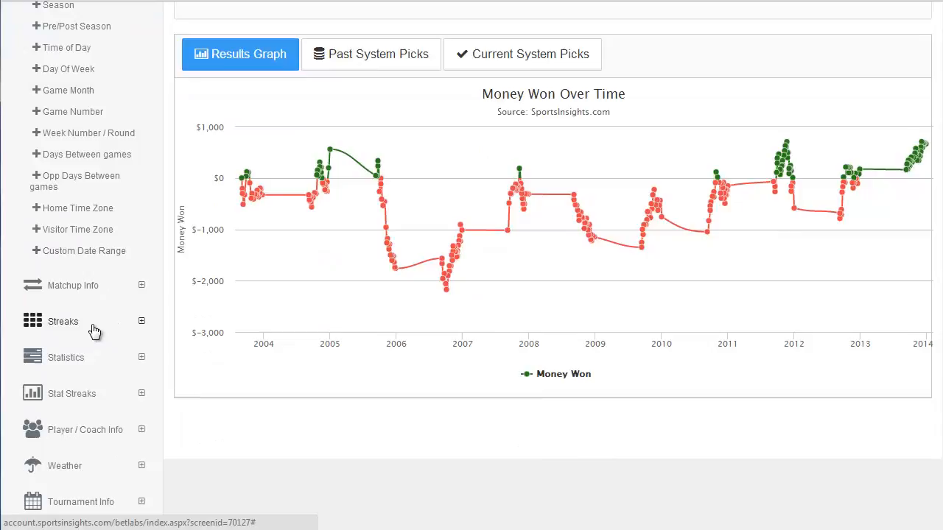
click(78, 287)
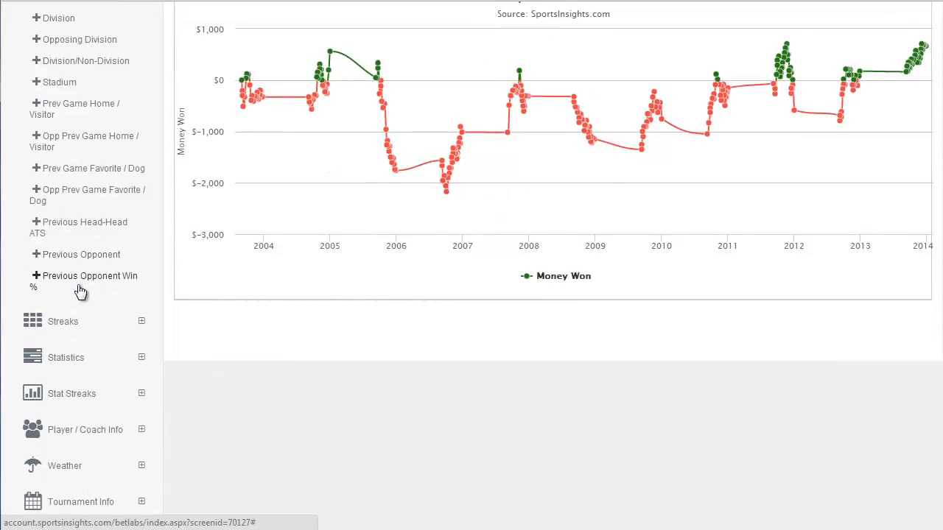
scroll(83, 292, up, 2)
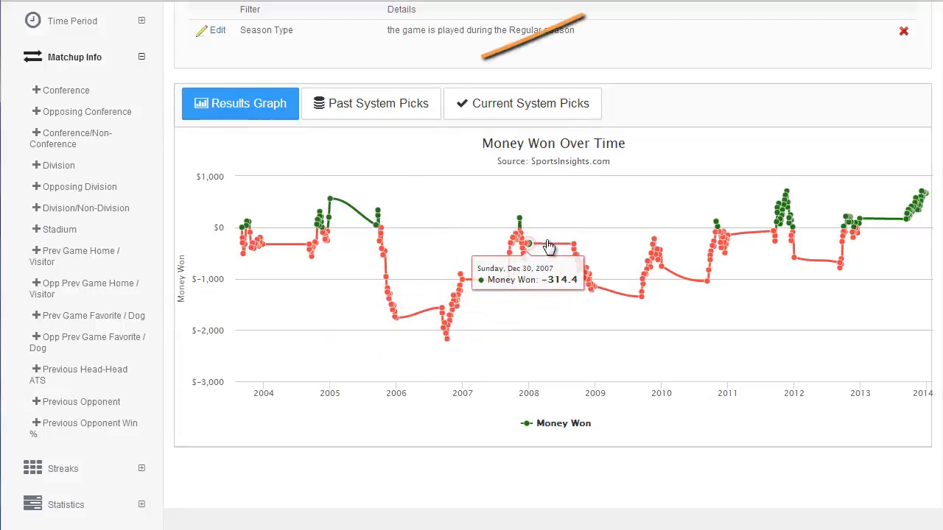
- Show the past system picks and sort them by odds, result, money won in descending order, and visitor score
click(358, 110)
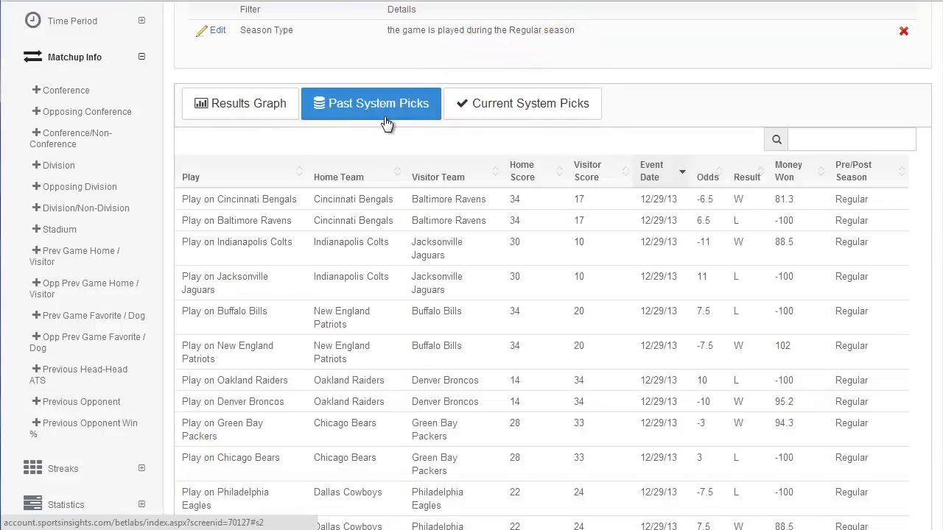
click(713, 176)
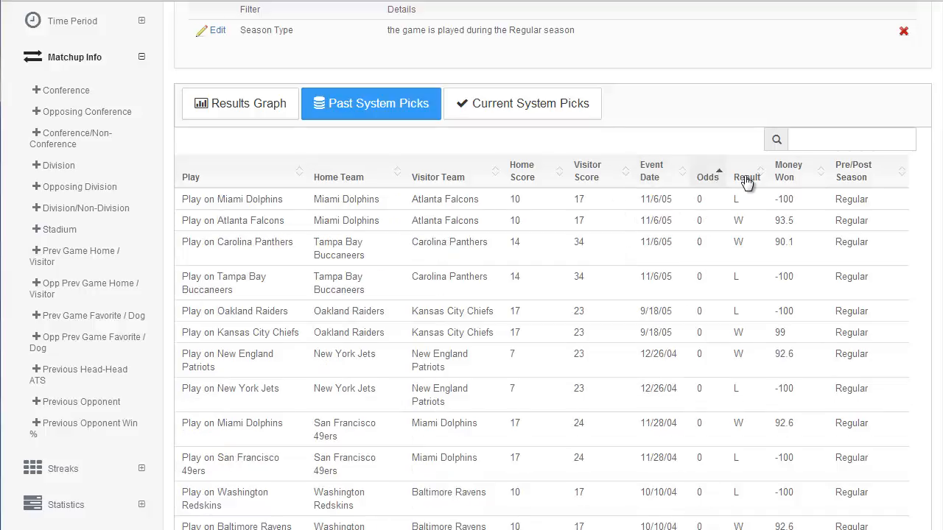
click(751, 177)
click(788, 177)
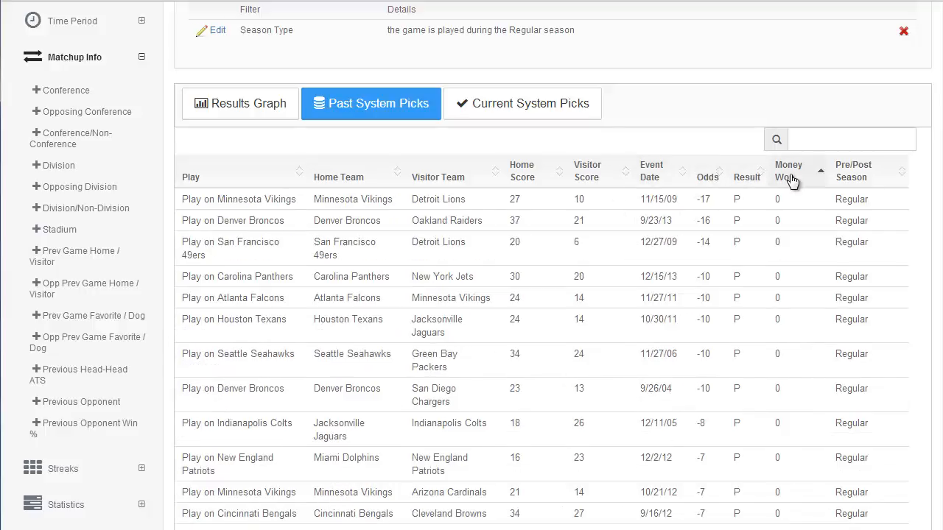
click(790, 176)
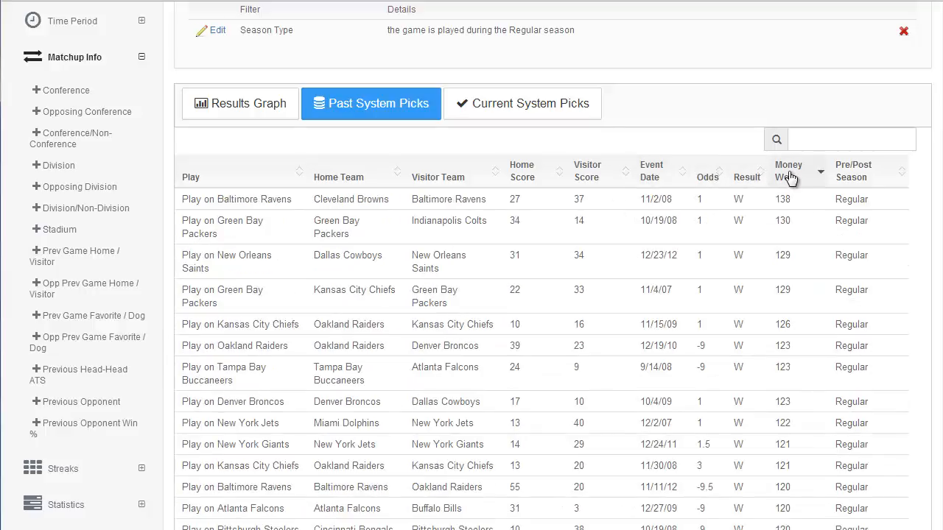
click(593, 177)
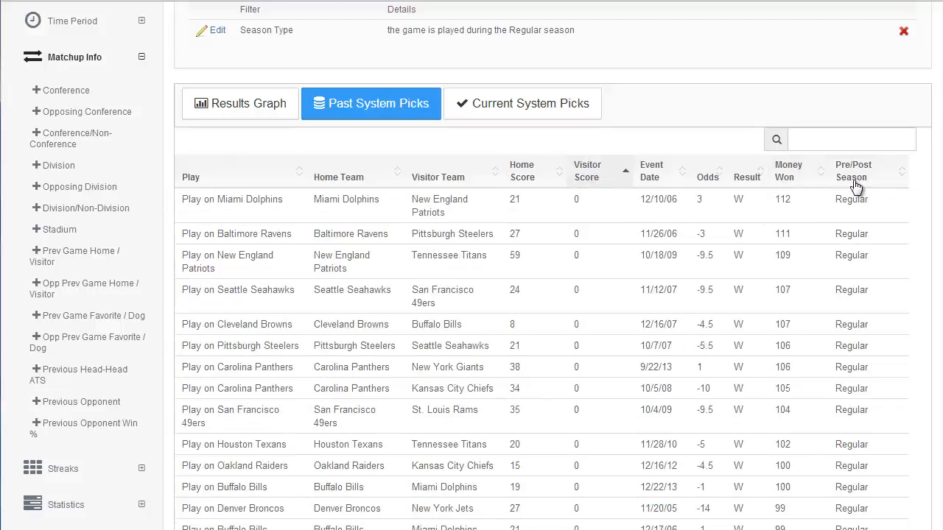
- Show the current system picks and look through the upcoming plays, teams and event dates
scroll(854, 182, up, 1)
click(536, 178)
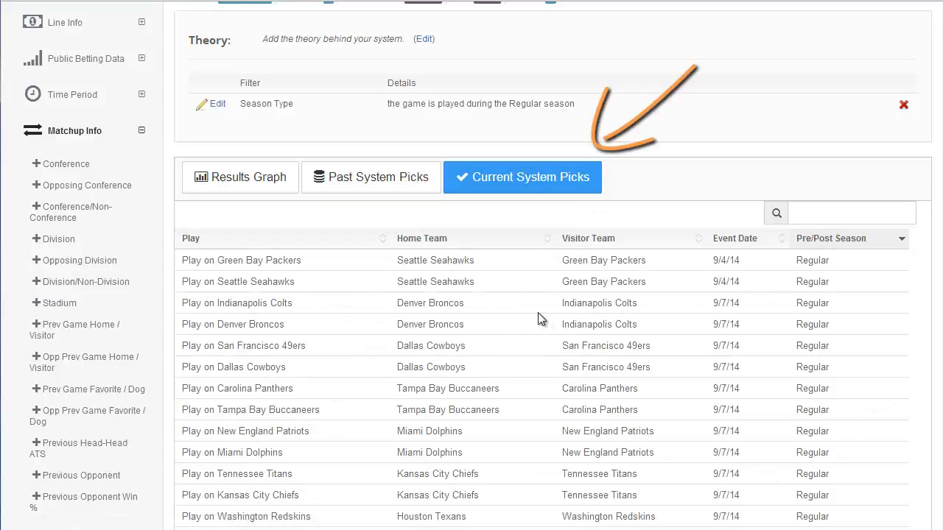
scroll(314, 253, down, 2)
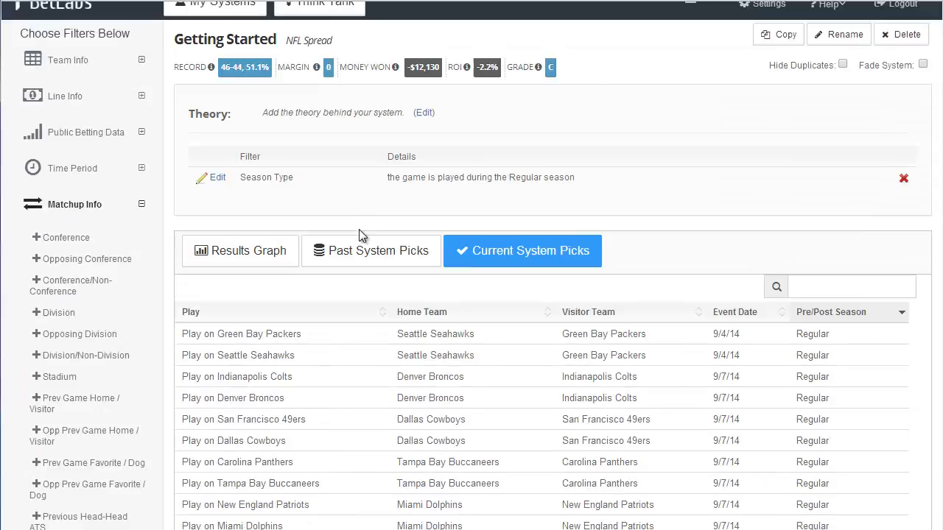
scroll(360, 232, up, 3)
scroll(320, 319, down, 1)
scroll(308, 313, down, 1)
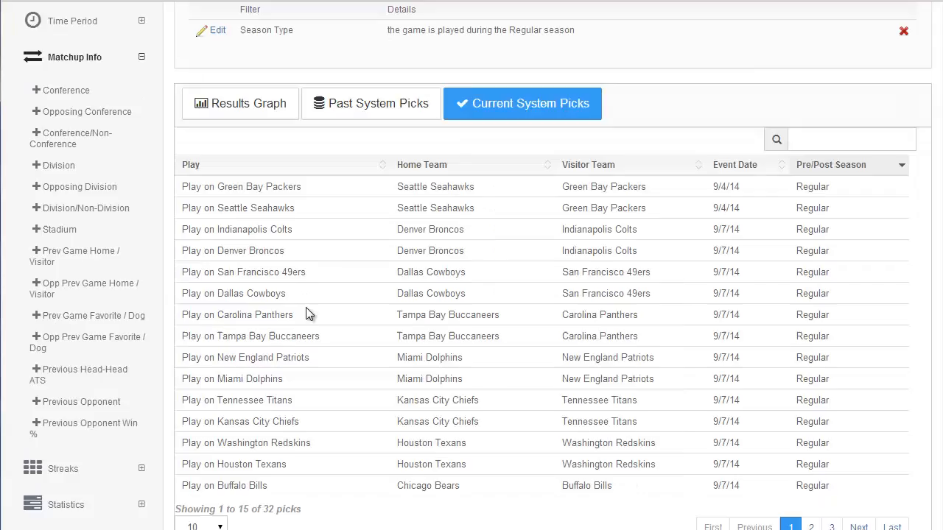
scroll(308, 315, down, 2)
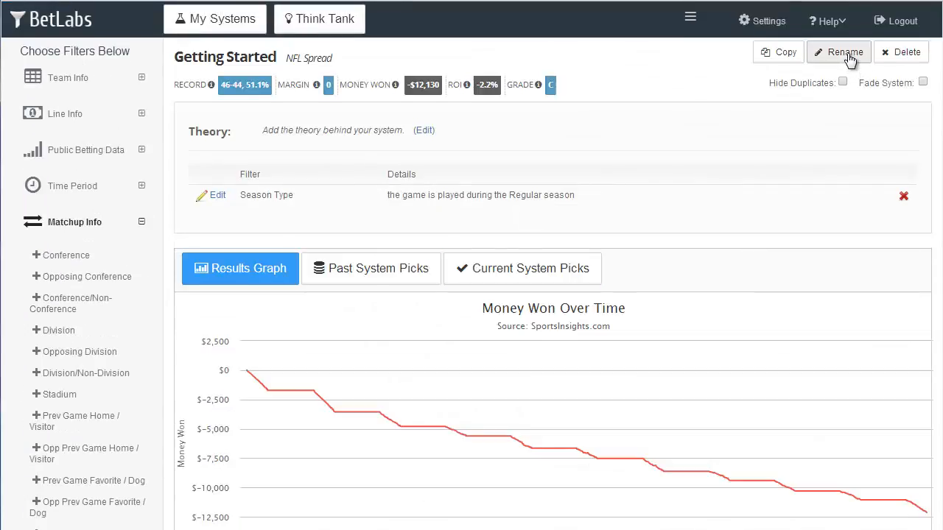
- Rename the Getting Started system as 1st system
click(847, 58)
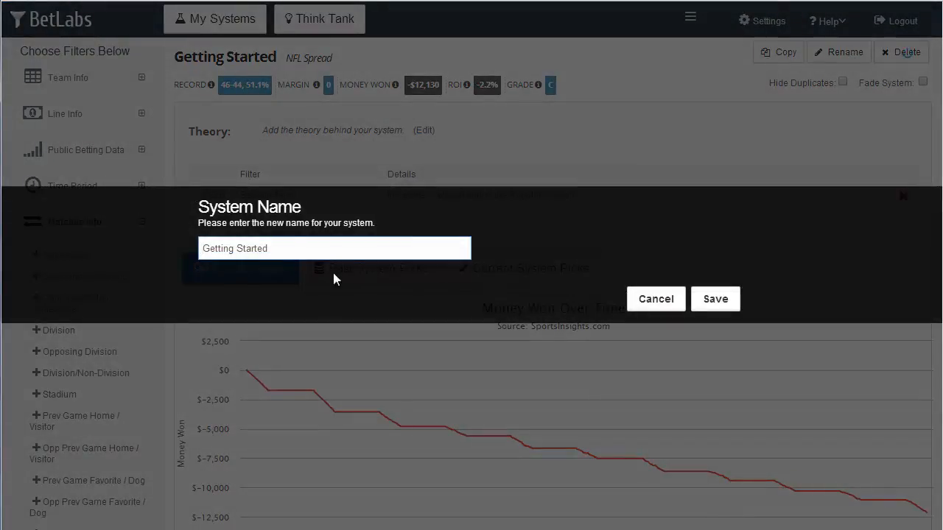
key(ctrl+a)
text(1)
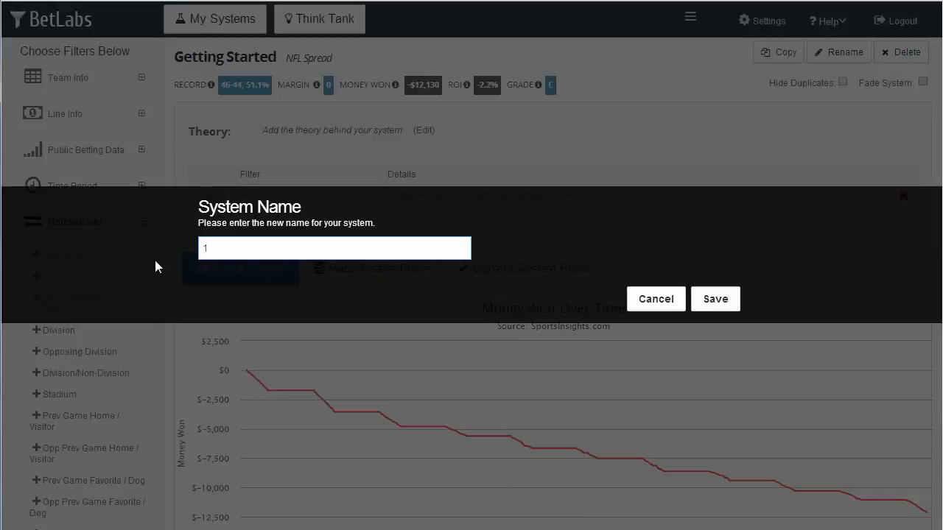
text(st system)
click(716, 300)
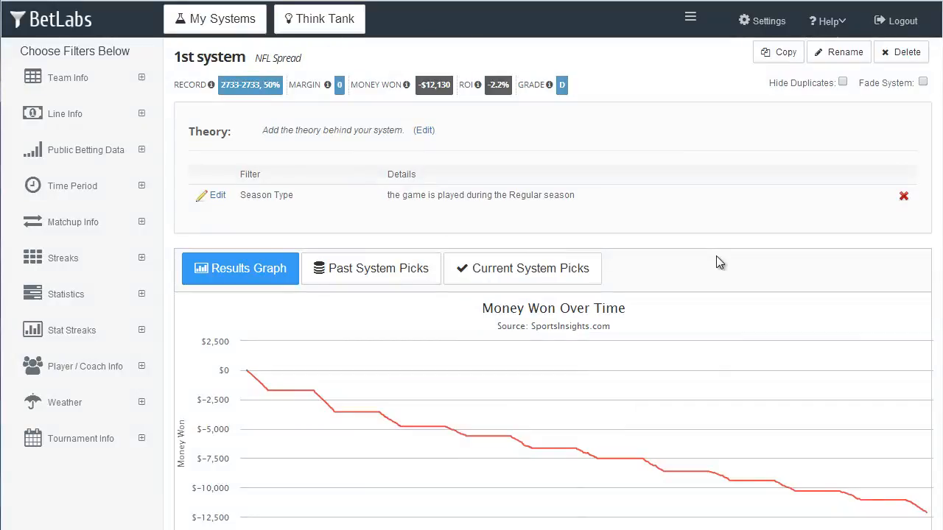
- Return to the My Systems overview and show the available help options
click(220, 31)
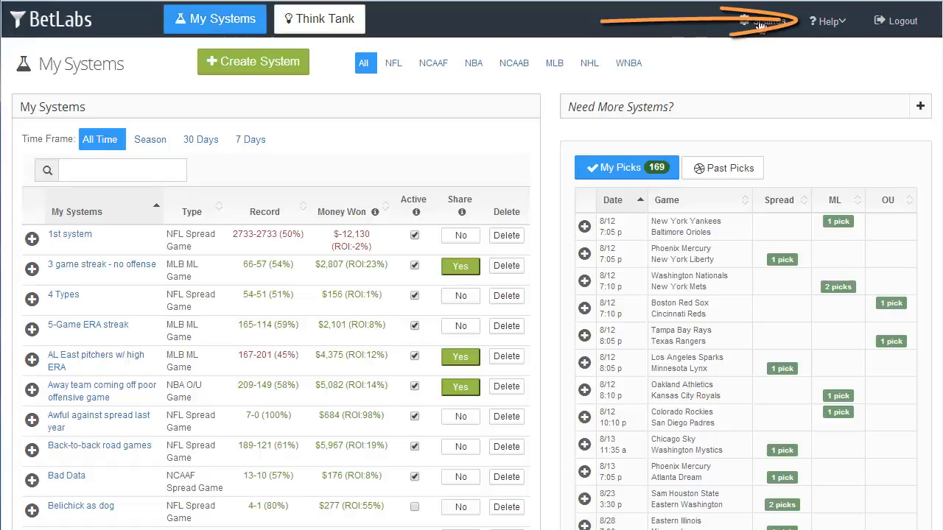
click(835, 21)
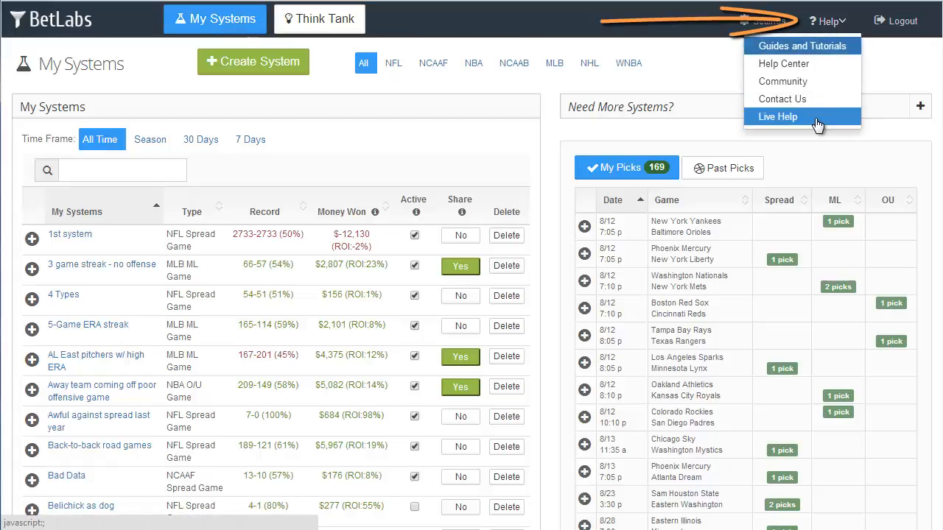